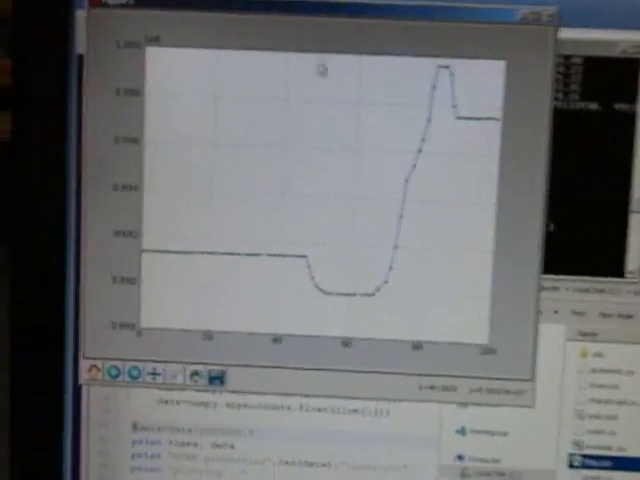
left_click_drag(270, 22, 367, 25)
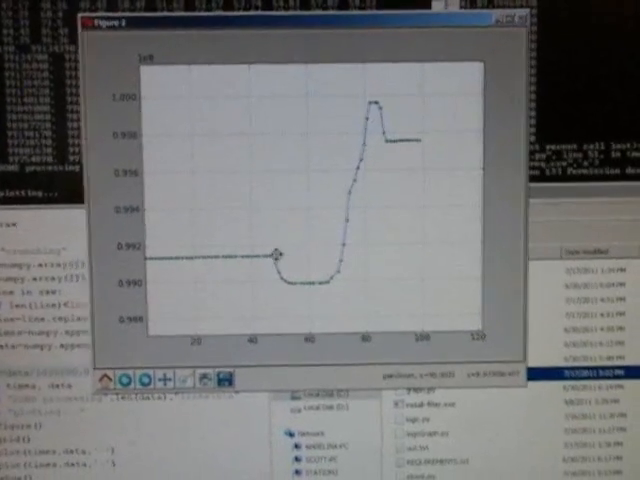
mouse_move(290, 266)
left_mouse_down()
mouse_move(377, 259)
mouse_move(424, 243)
mouse_move(423, 222)
left_mouse_up()
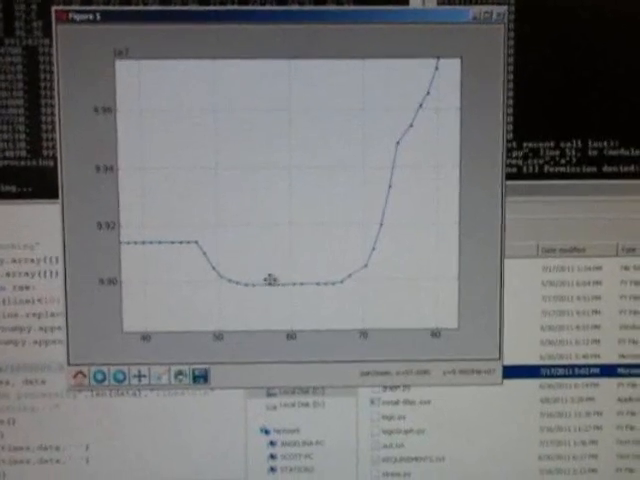
mouse_move(268, 277)
left_mouse_down()
mouse_move(339, 259)
mouse_move(247, 276)
mouse_move(260, 291)
mouse_move(277, 246)
mouse_move(266, 271)
left_mouse_up()
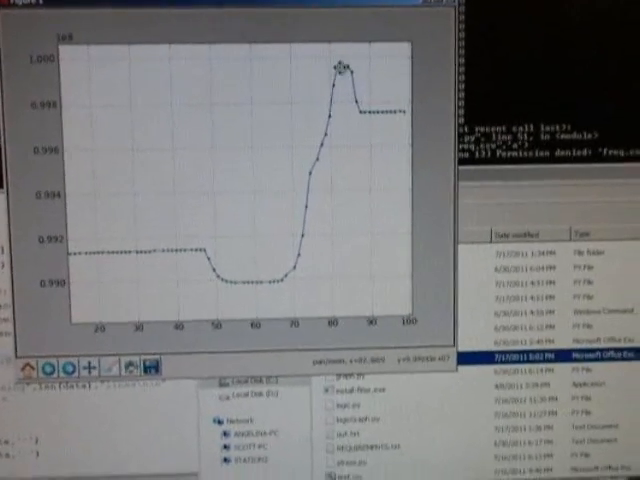
left_click_drag(367, 100, 282, 143)
left_click_drag(378, 105, 445, 55)
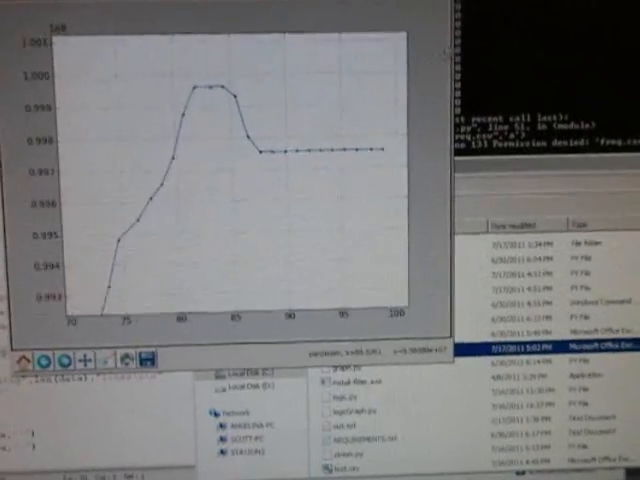
mouse_move(386, 89)
left_mouse_down()
mouse_move(354, 137)
mouse_move(237, 123)
mouse_move(217, 127)
mouse_move(231, 193)
mouse_move(88, 273)
left_mouse_up()
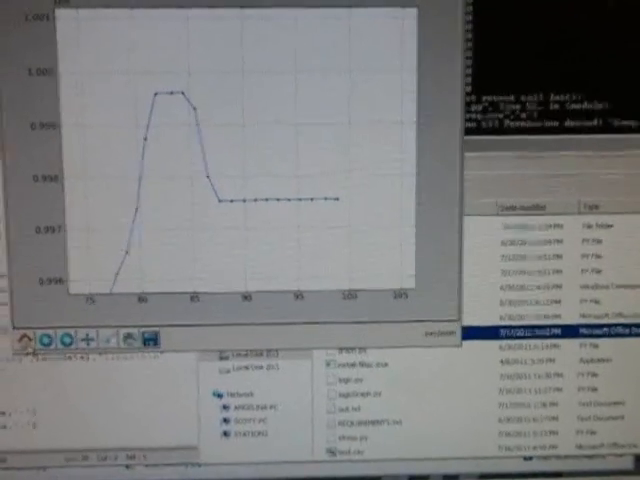